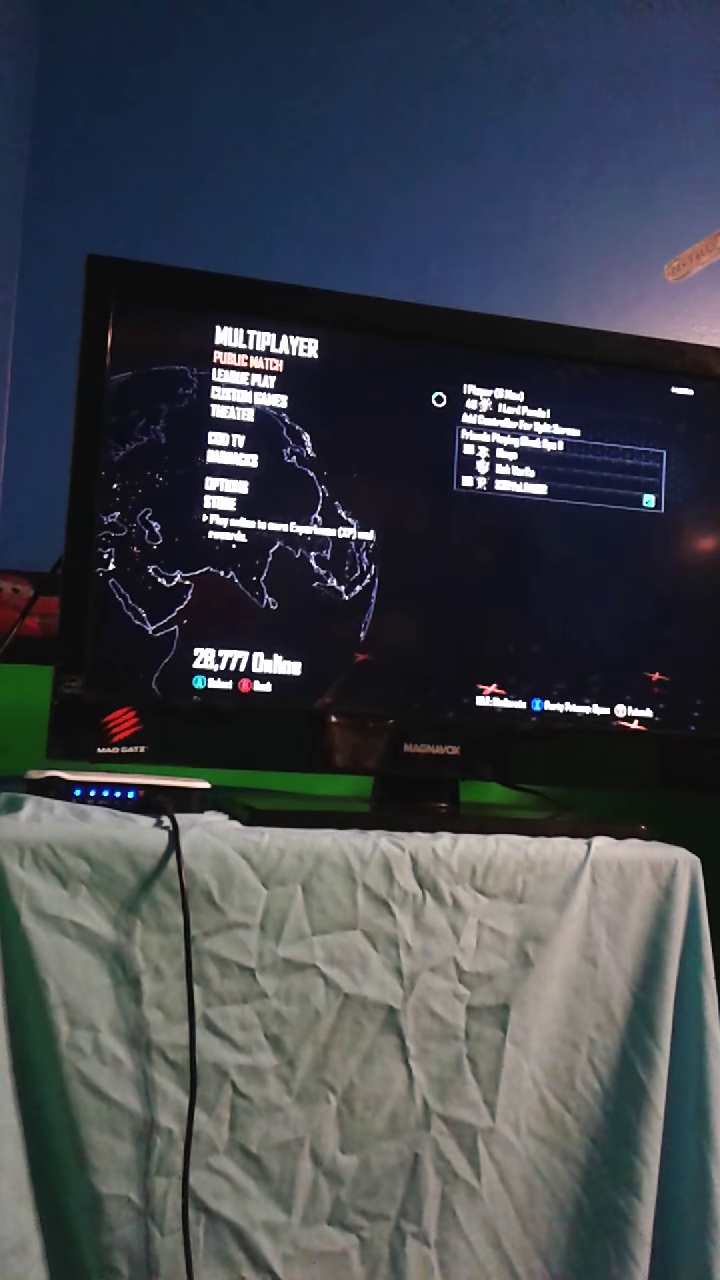
key(Return)
key(Return)
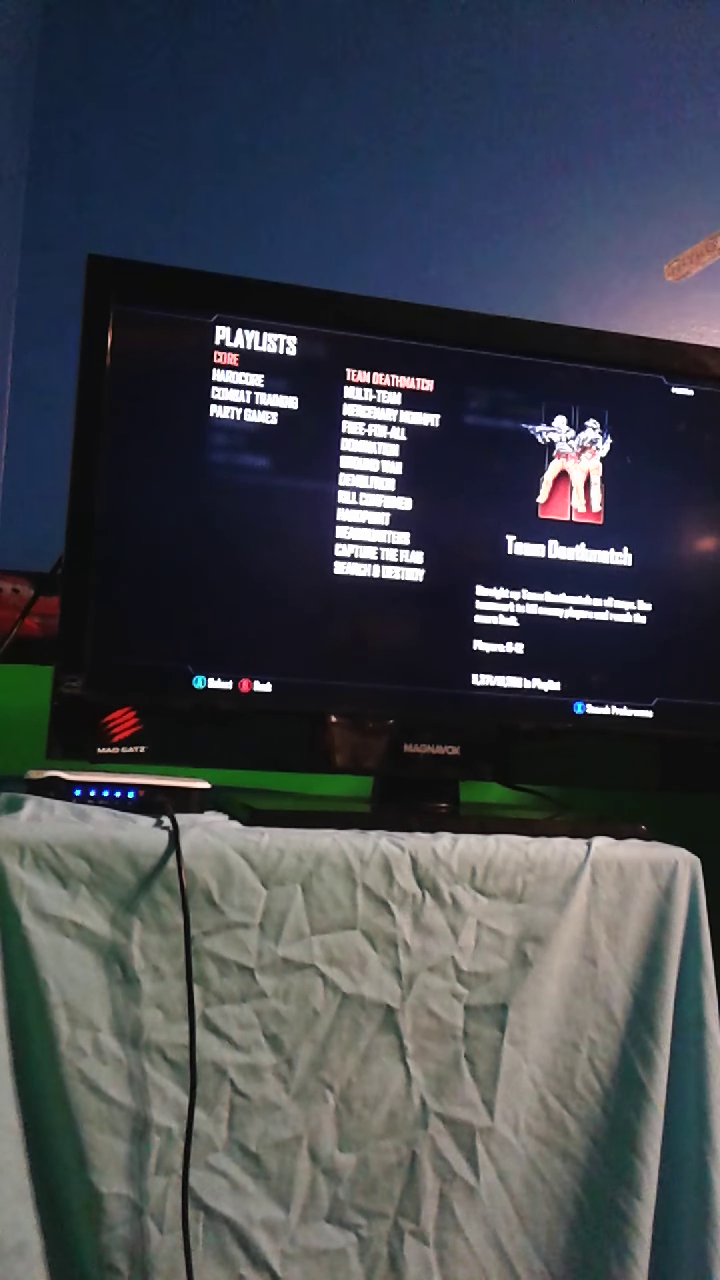
key(Return)
key(Return)
key(Down)
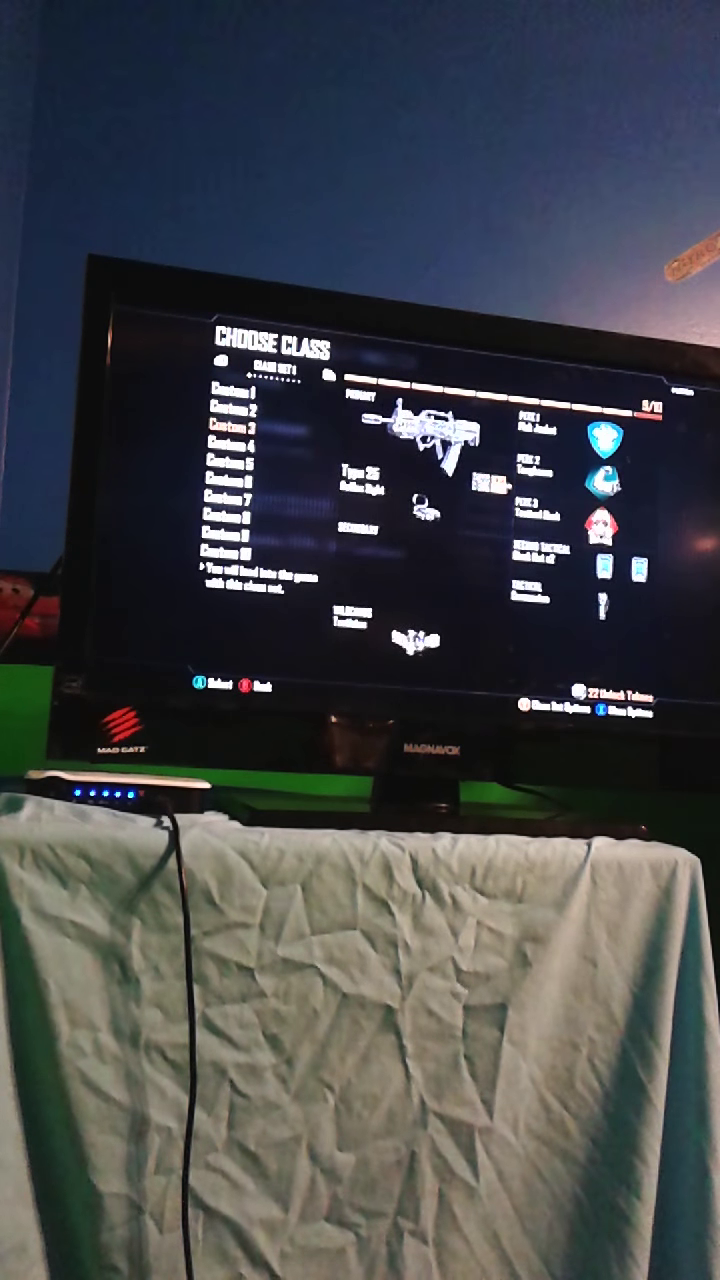
key(Down)
key(Down)
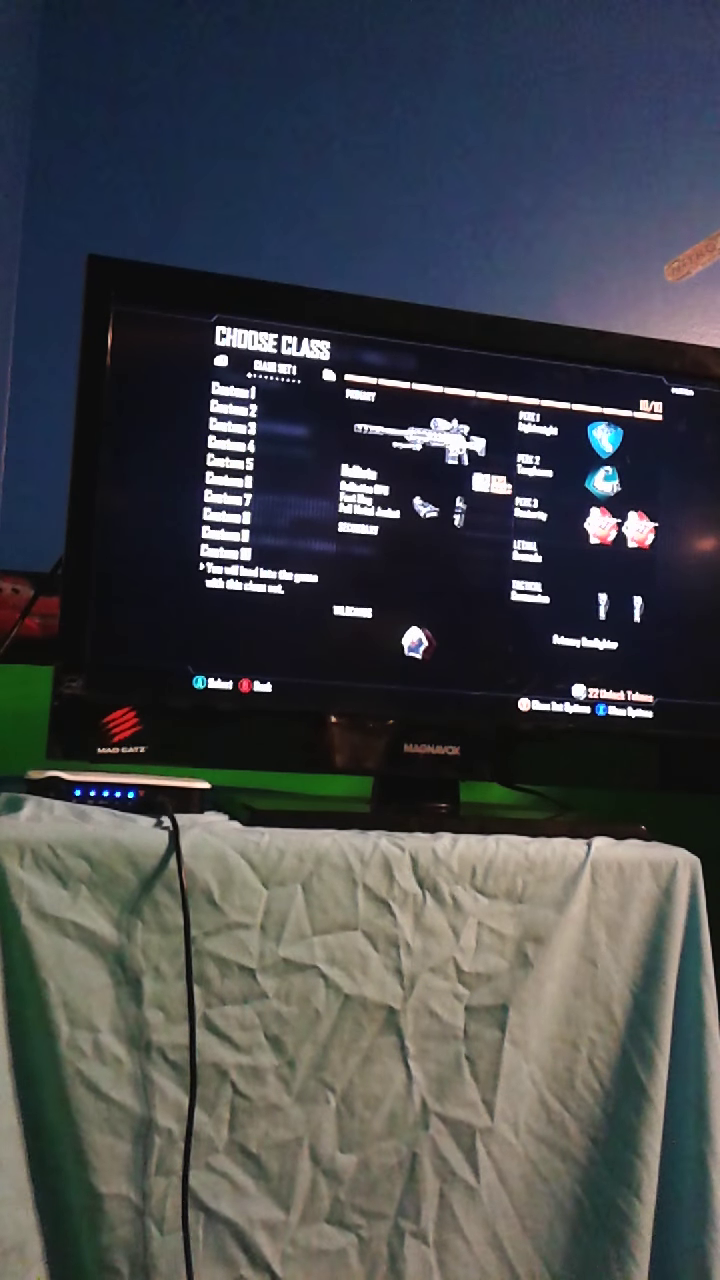